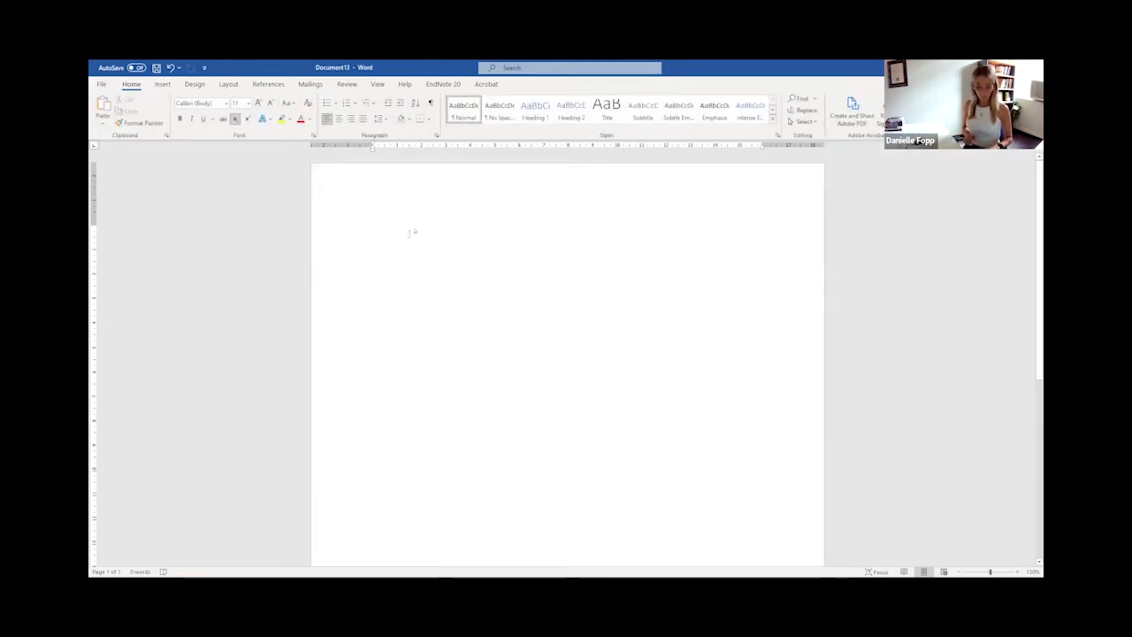
- Insert an equation reading = 5 × 6, picking the multiplication sign from the equation symbols
key("alt")
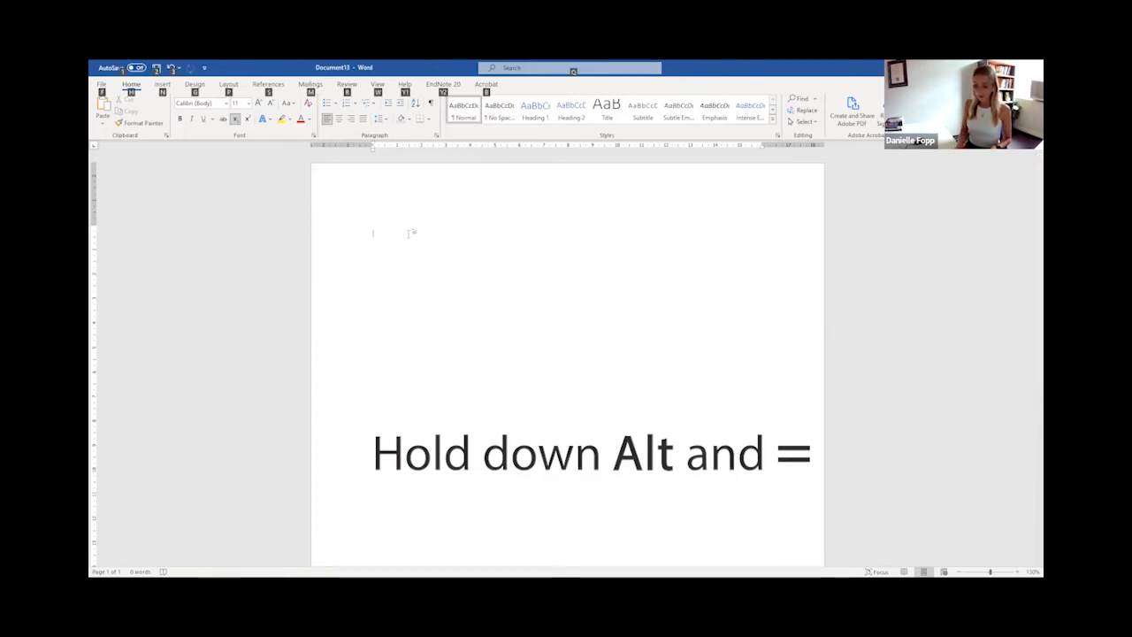
key("alt+equal")
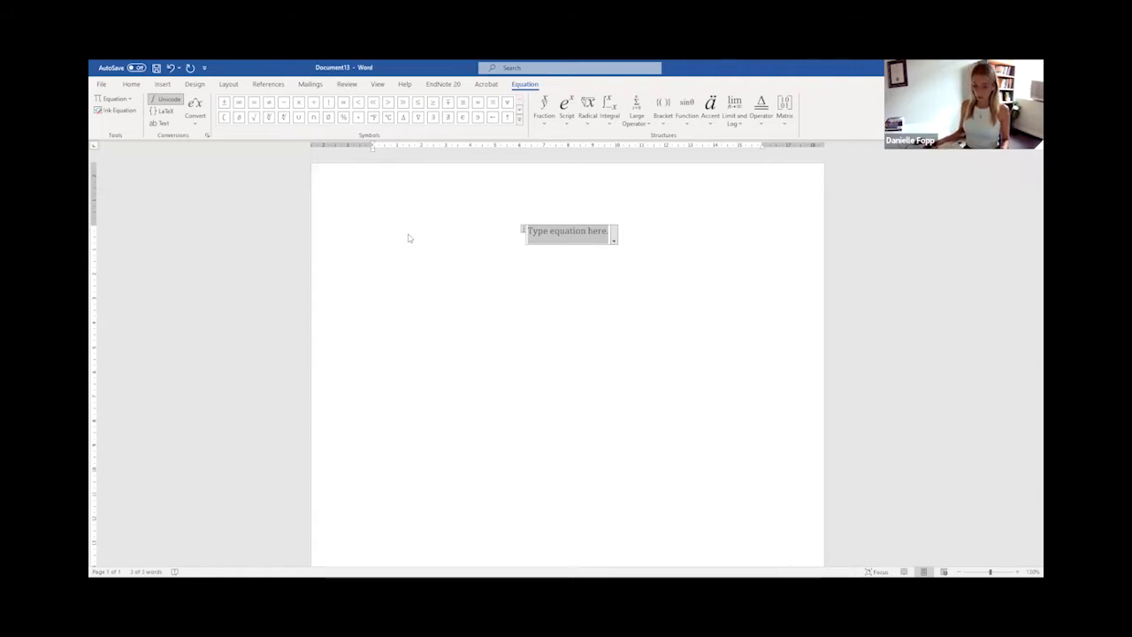
type("=5")
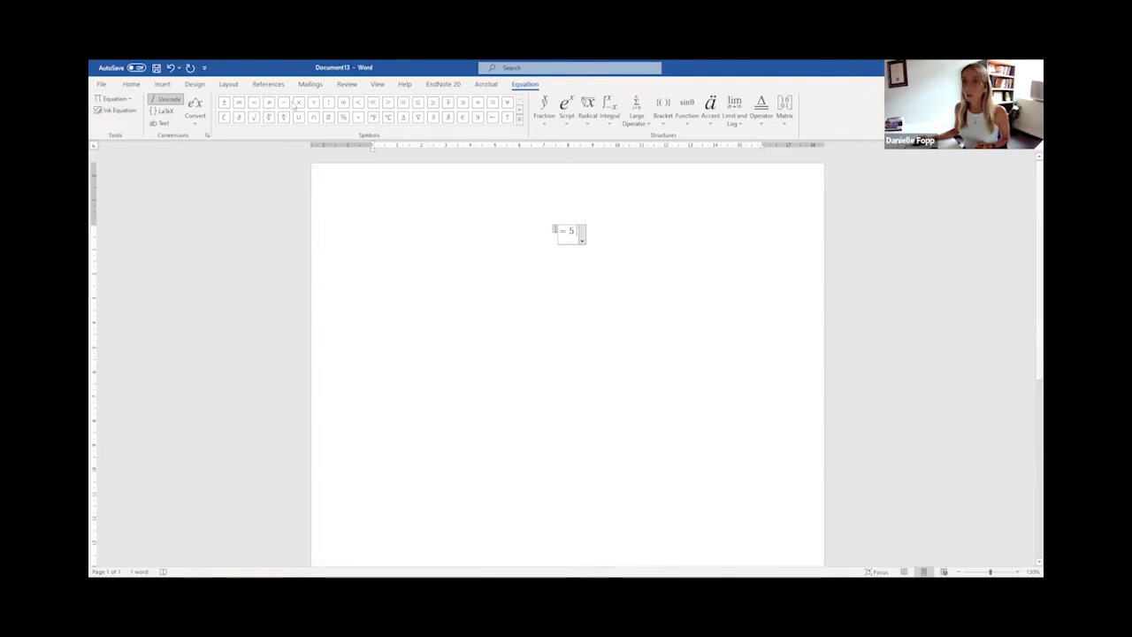
left_click(299, 104)
type("6")
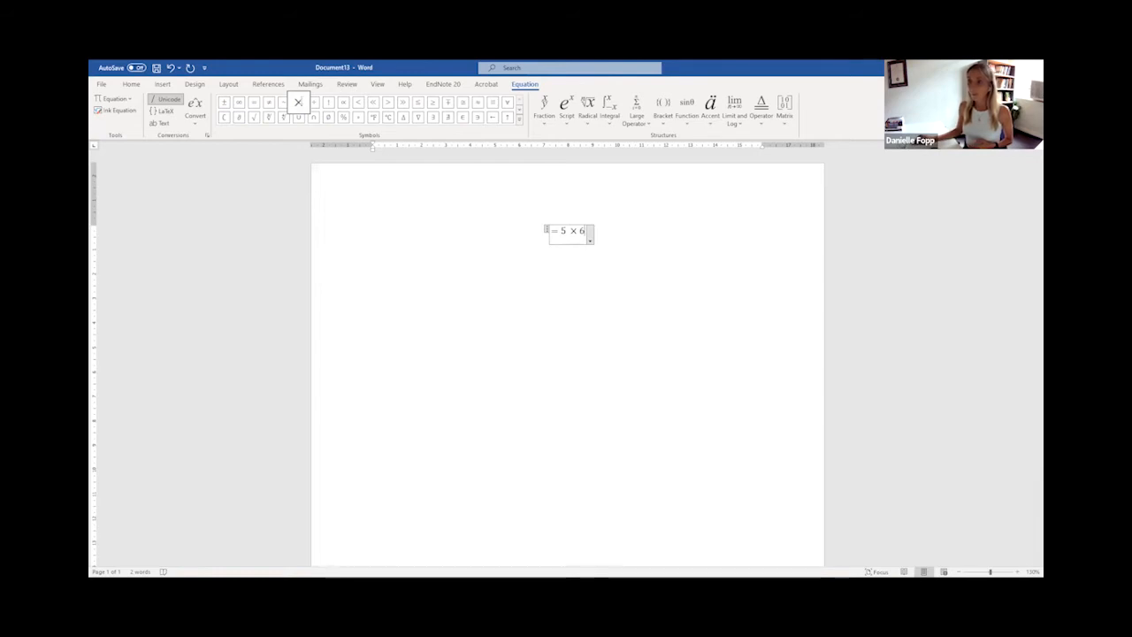
left_click(635, 231)
key("Return")
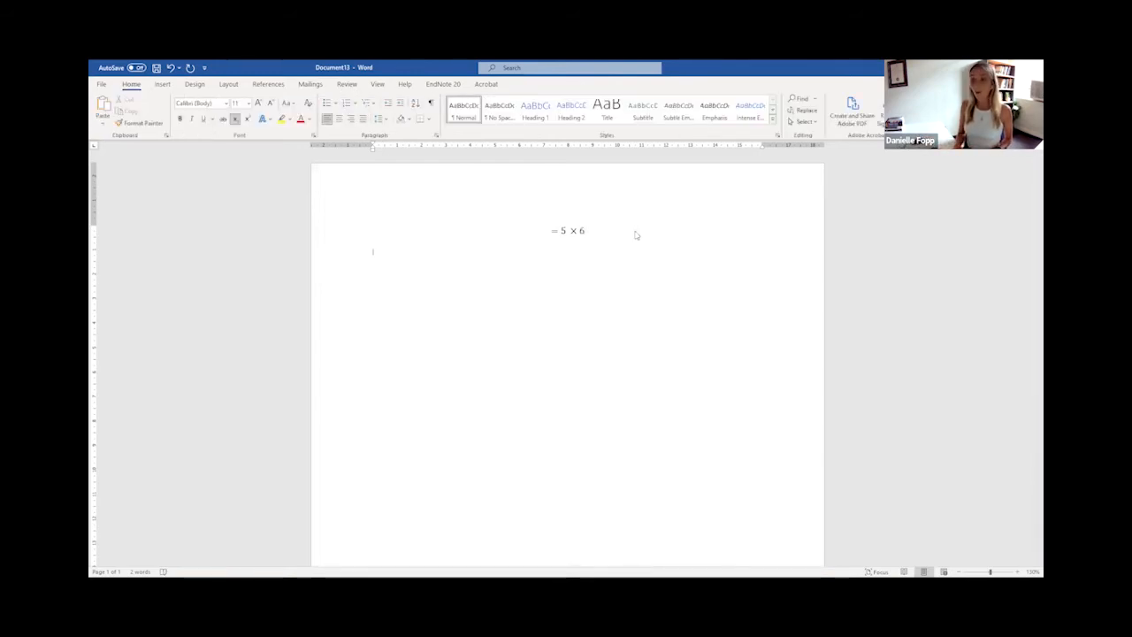
- Add a second empty equation below the first, and delete both equations to clear the page
key("alt+equal")
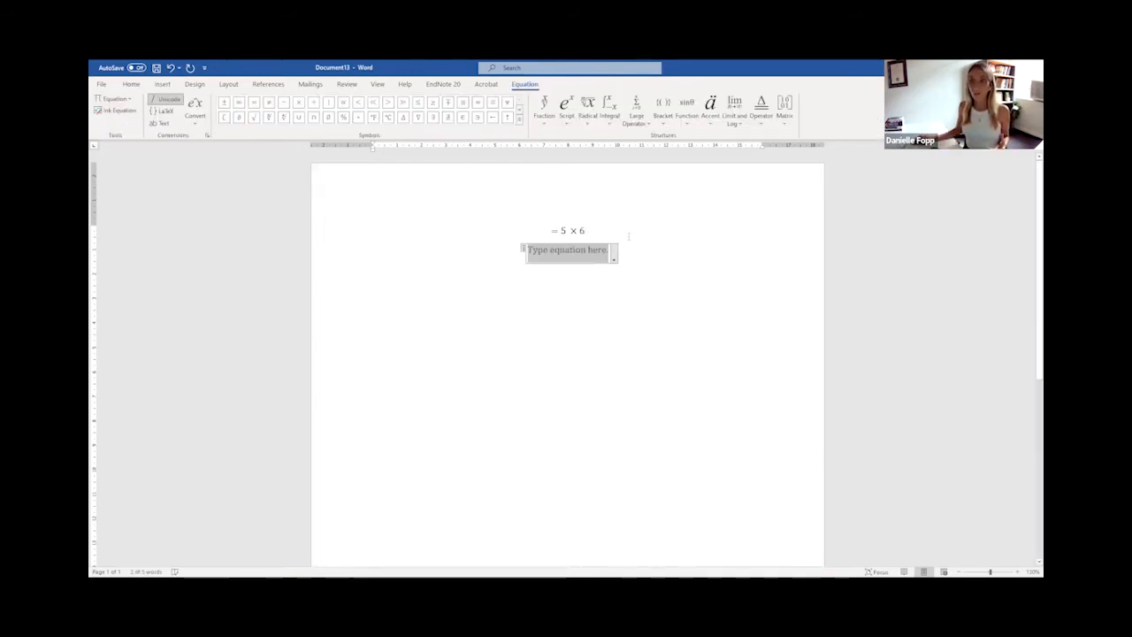
left_click(607, 254)
key("BackSpace")
key("BackSpace")
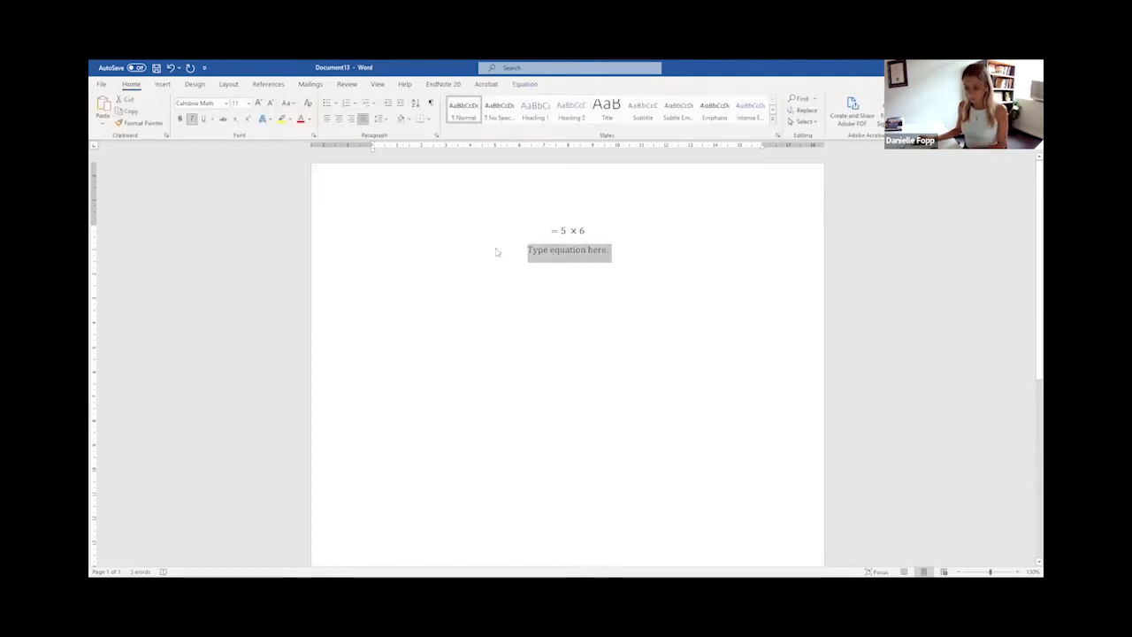
key("BackSpace")
key("BackSpace")
key("BackSpace")
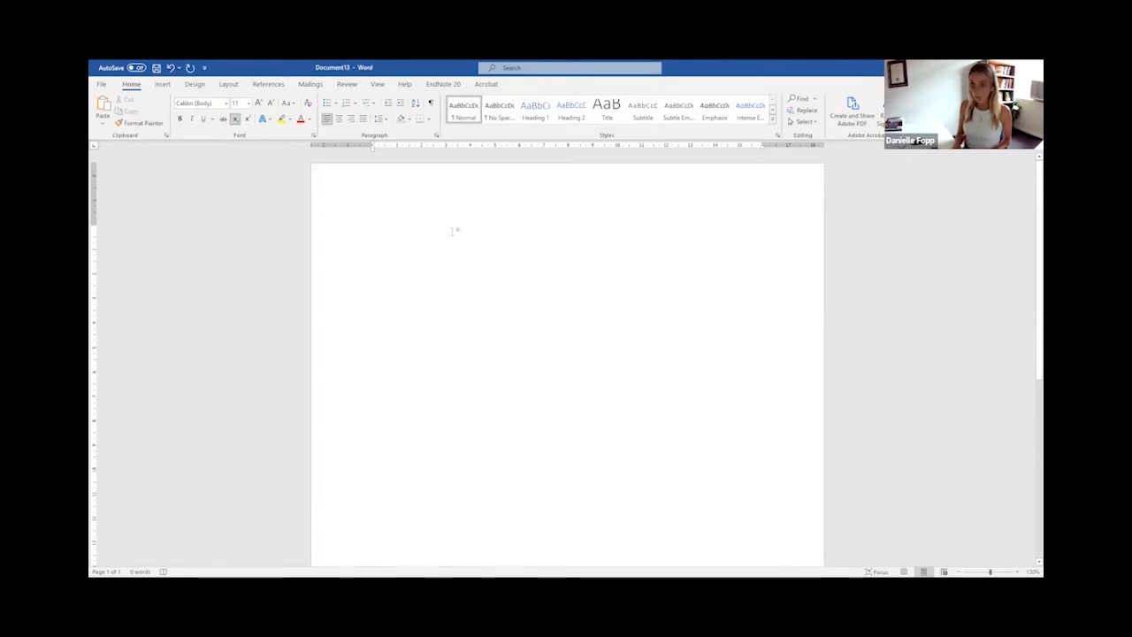
- Insert an equation reading = 5 × 6, entering the multiplication sign with the code \times
key("alt+equal")
type("=")
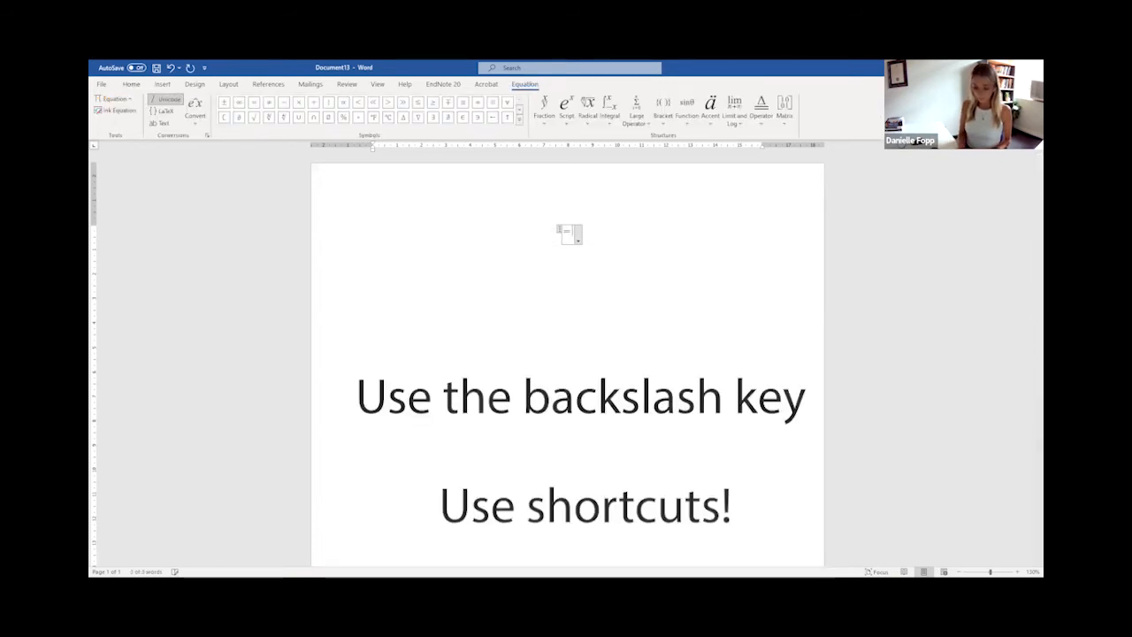
type("5\\times")
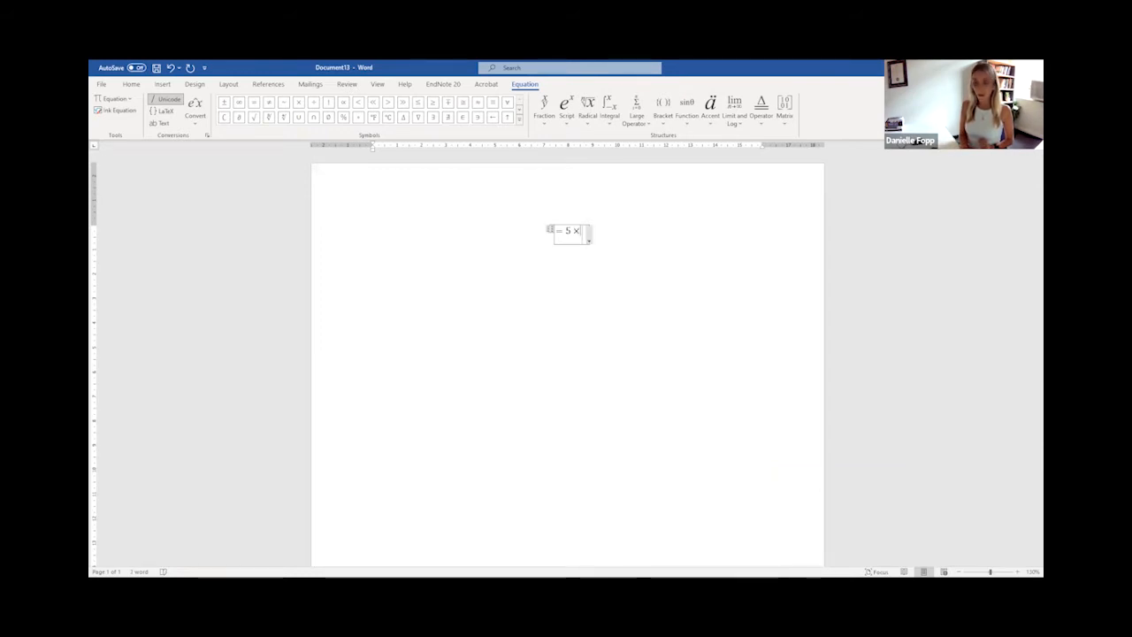
type(" 6")
left_click(634, 241)
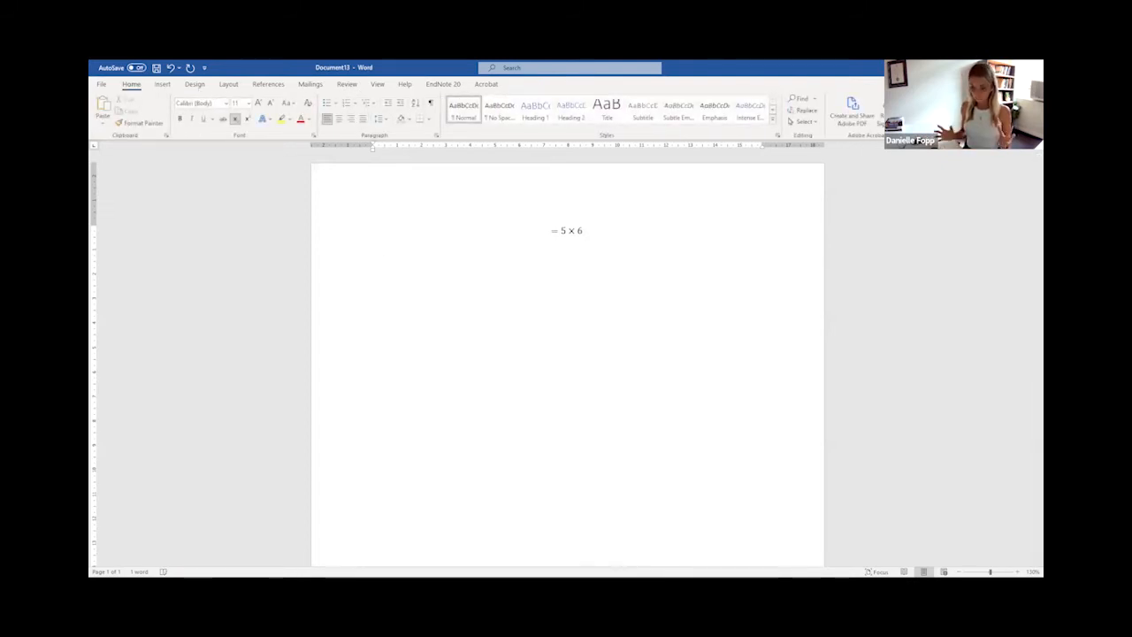
- Insert a second equation below reading = 5 ÷ 6, entering the division sign with the code \div
key("Return")
key("alt+equal")
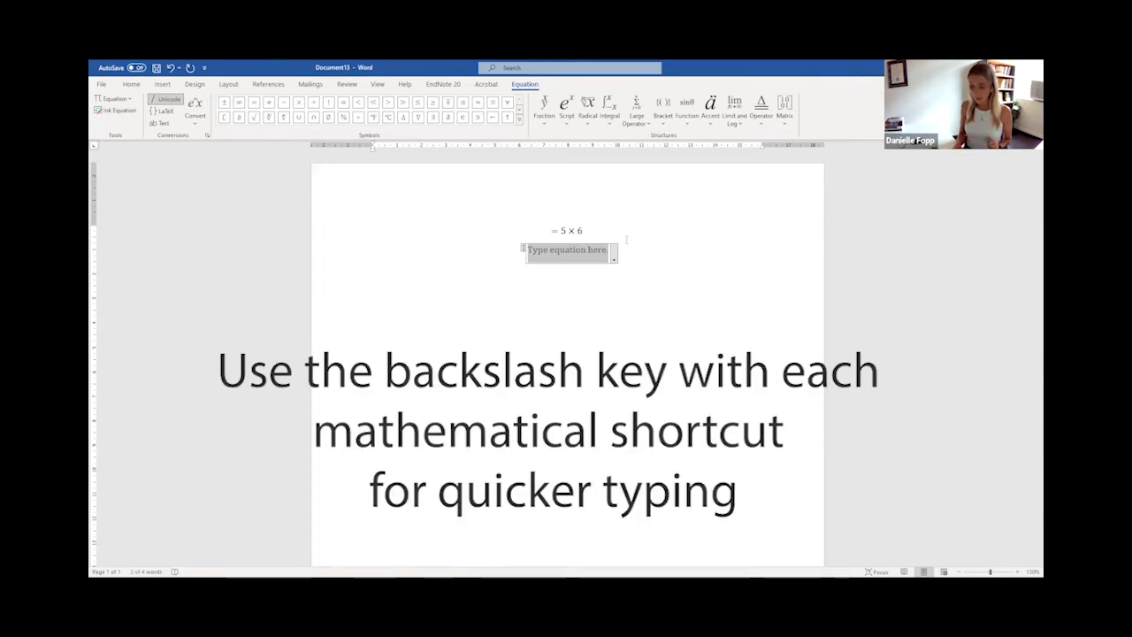
type("\\")
type("5")
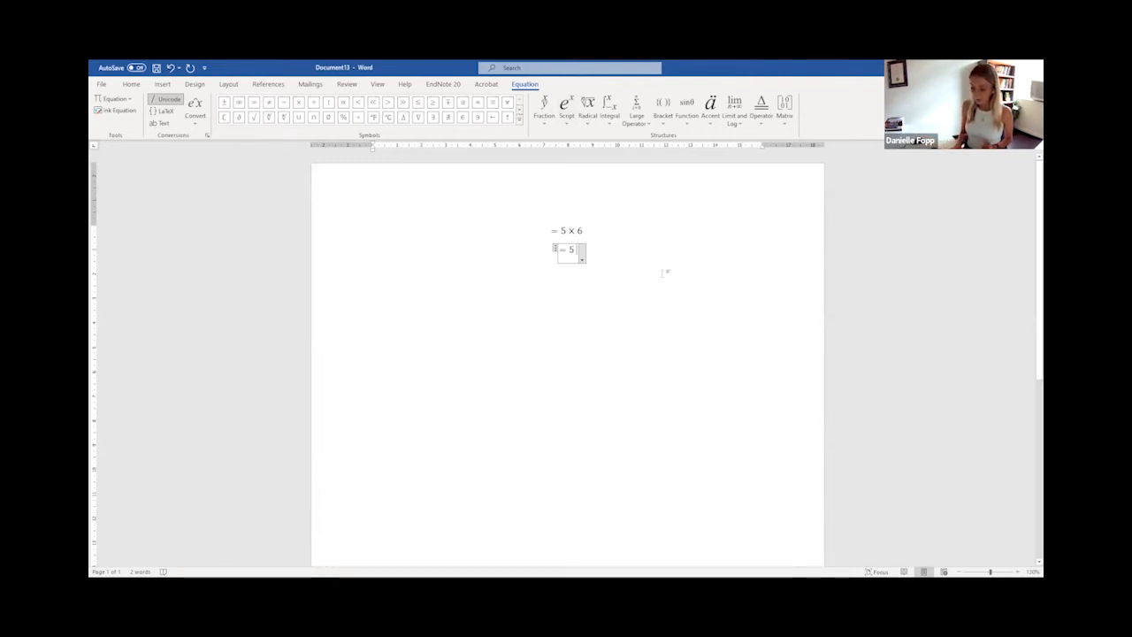
type(" \\div ")
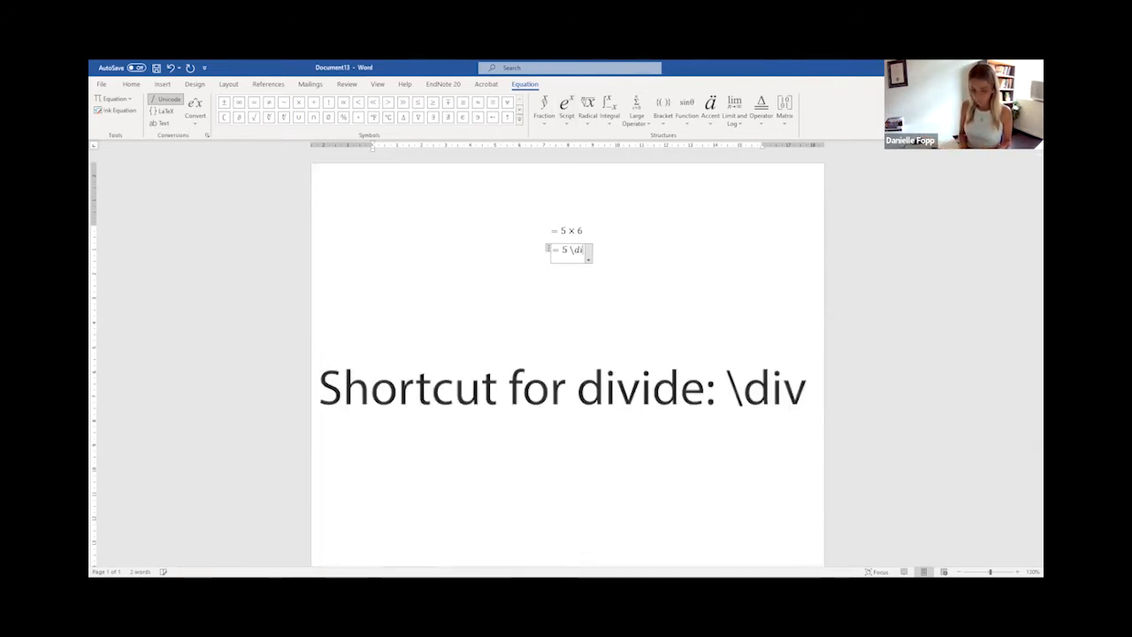
type("6")
left_click(679, 276)
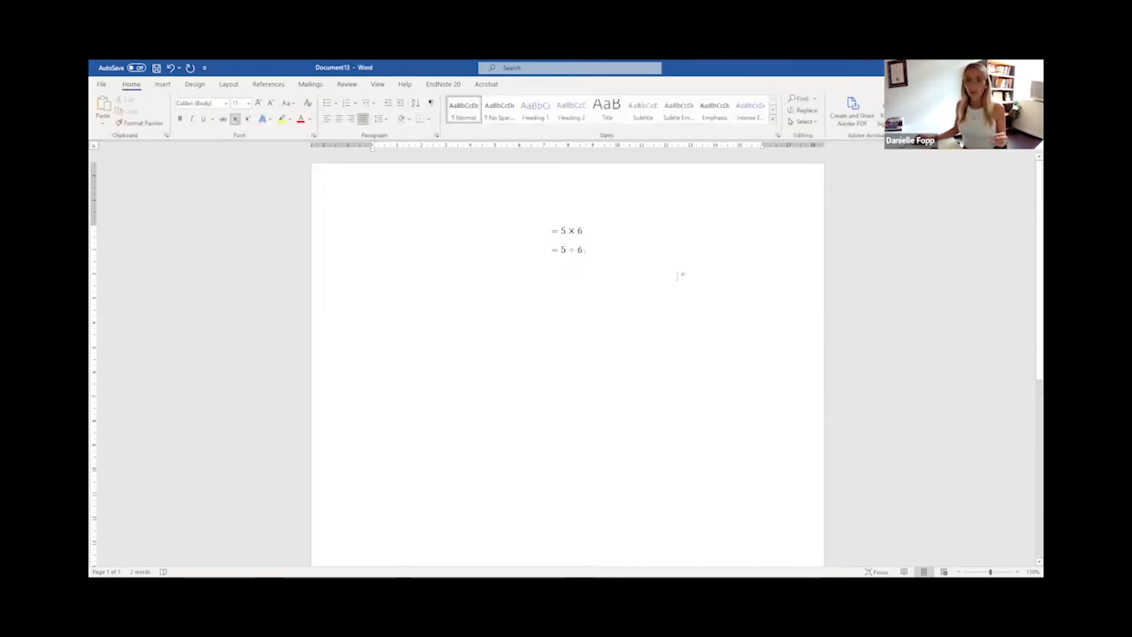
- Examine the equation symbols available while editing the division equation, and leave the equation
left_click(588, 251)
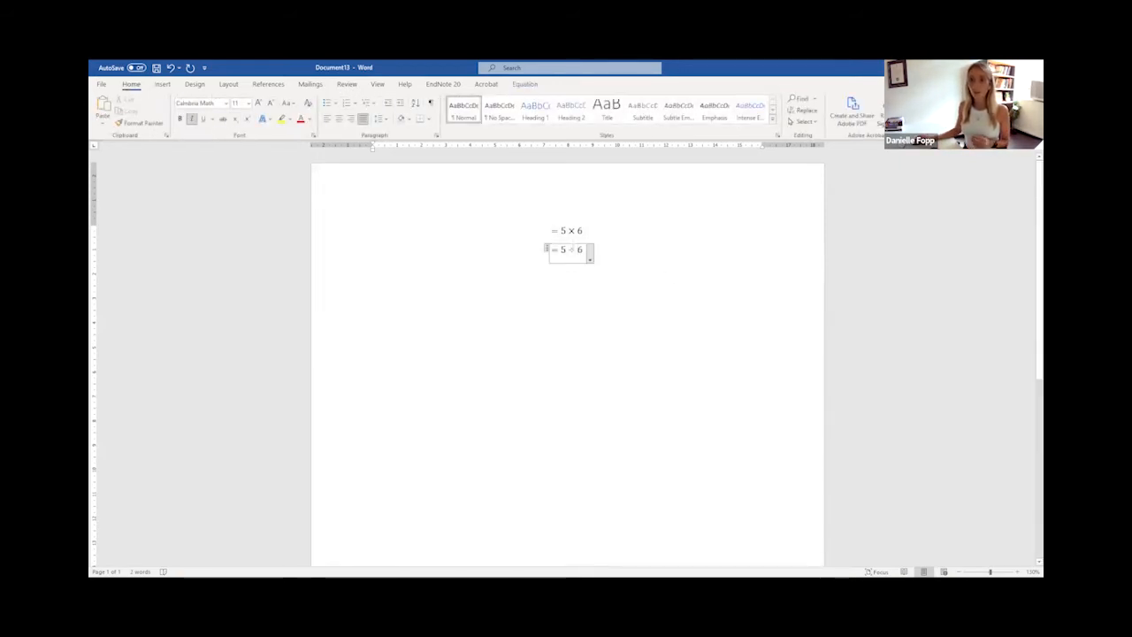
left_click(528, 84)
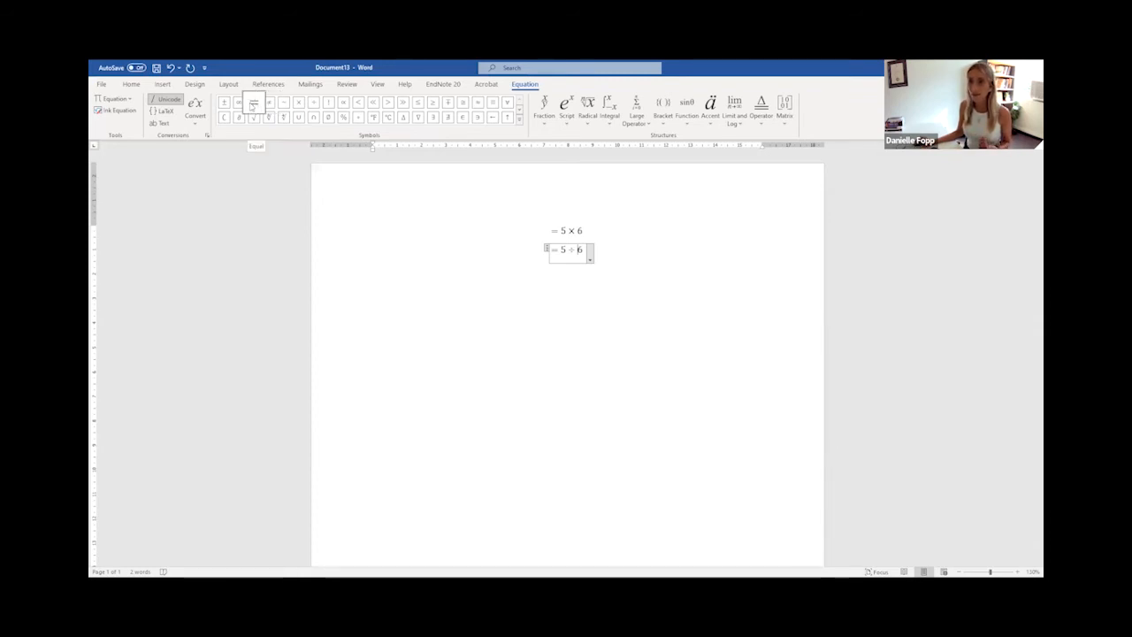
left_click(608, 256)
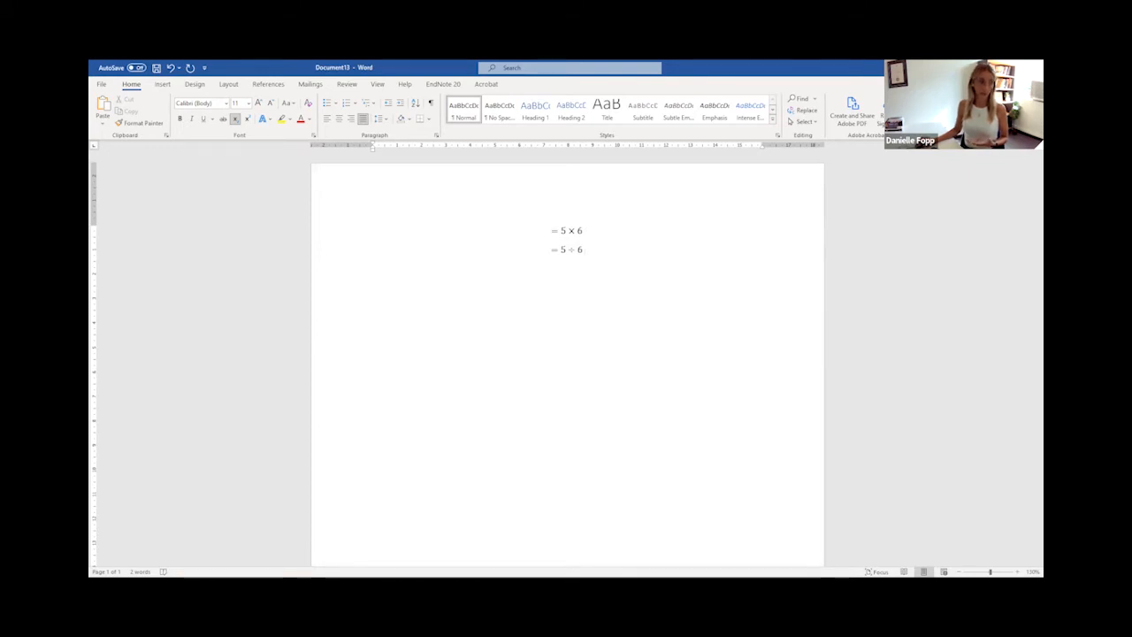
- Insert a sum of three cubes equation below the division equation, reading = x³ + y³ + z³ = k, with exponents entered as ^3
key("alt+=")
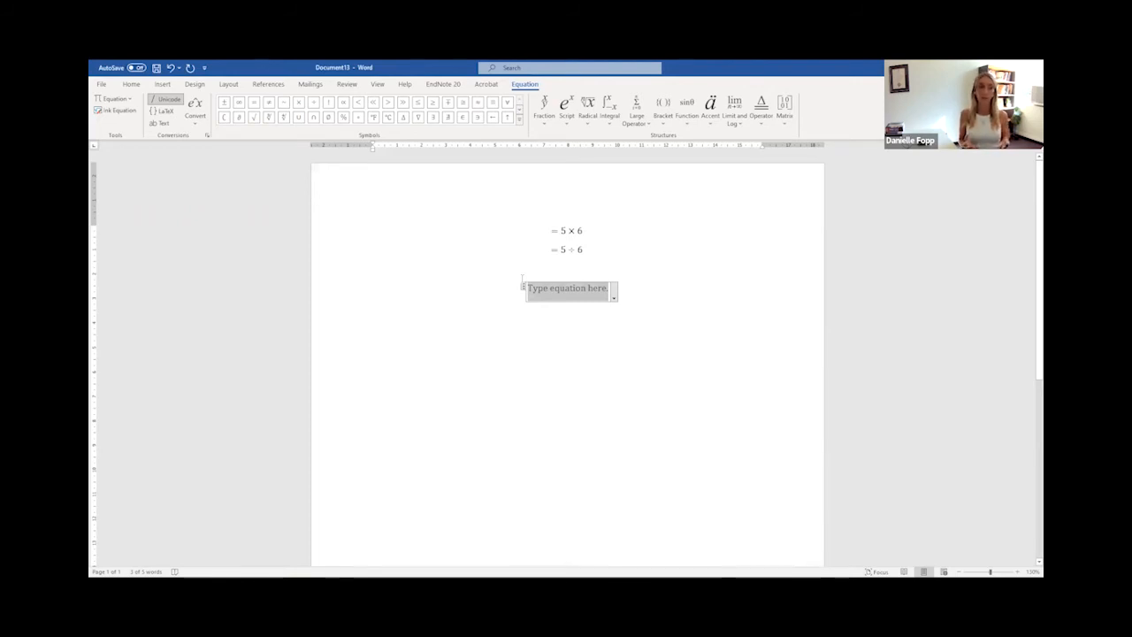
type("=")
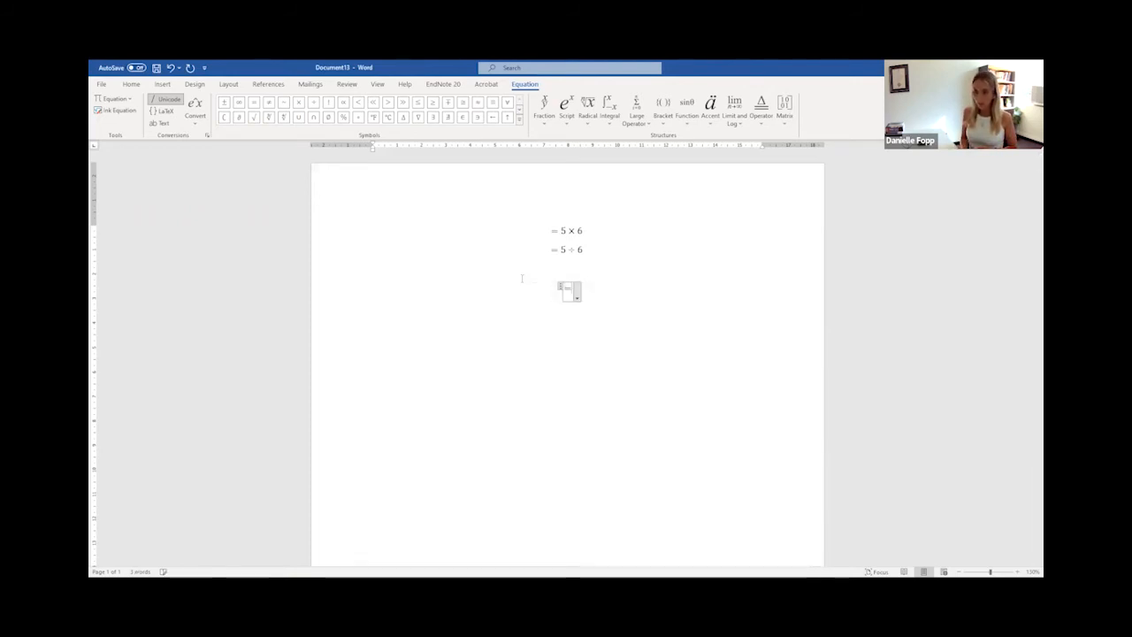
type("x^3 ")
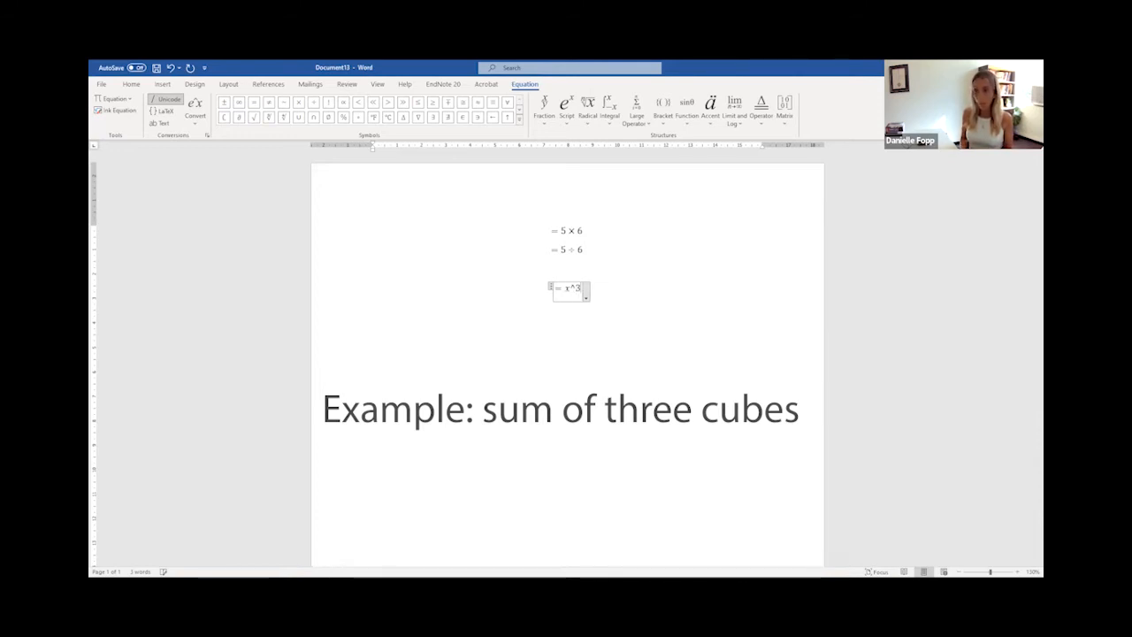
type("+y")
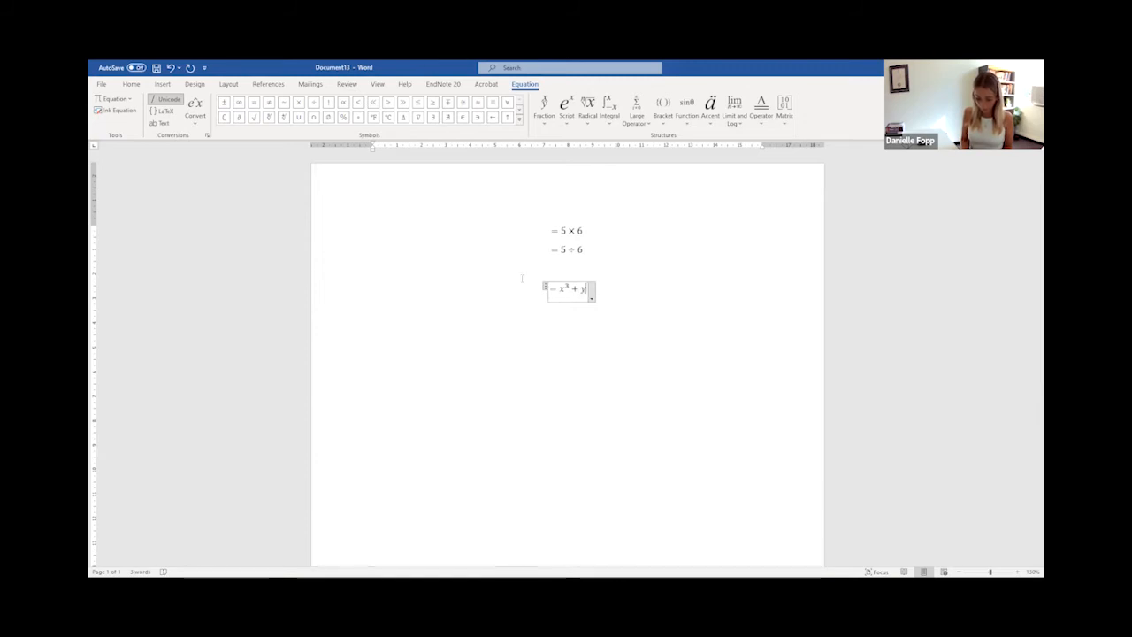
type("^3 ")
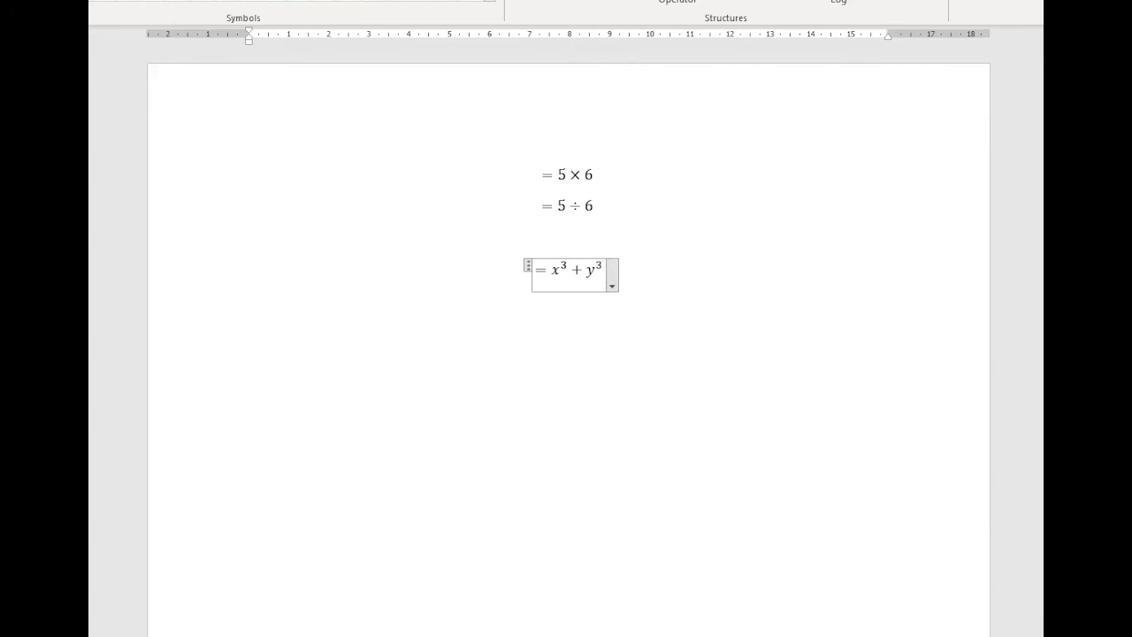
type("+z")
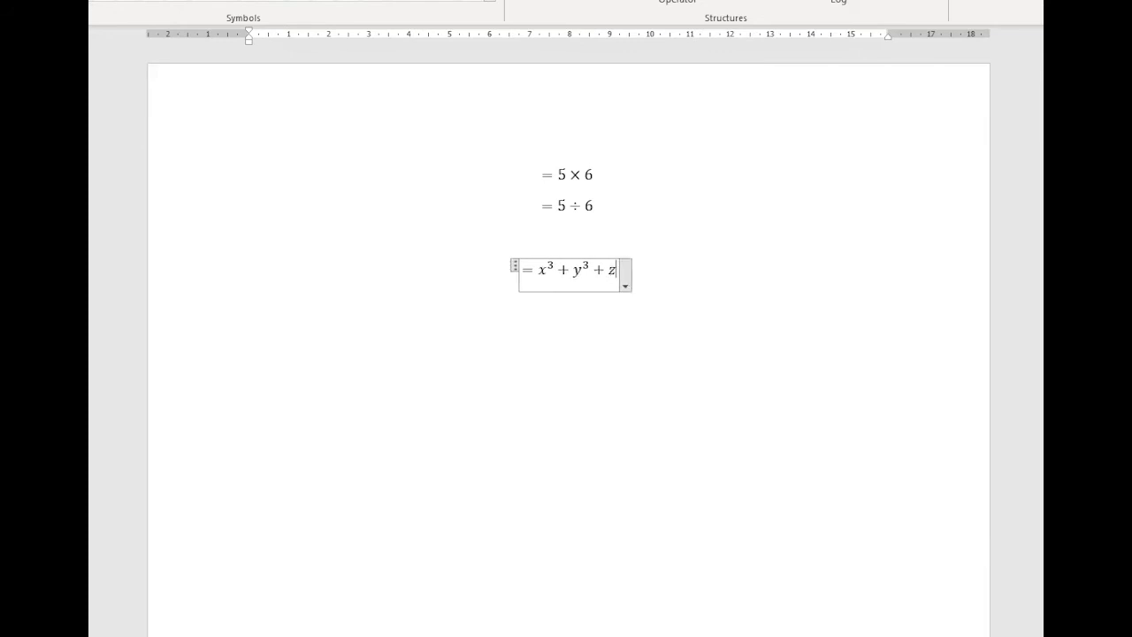
type("^3 ")
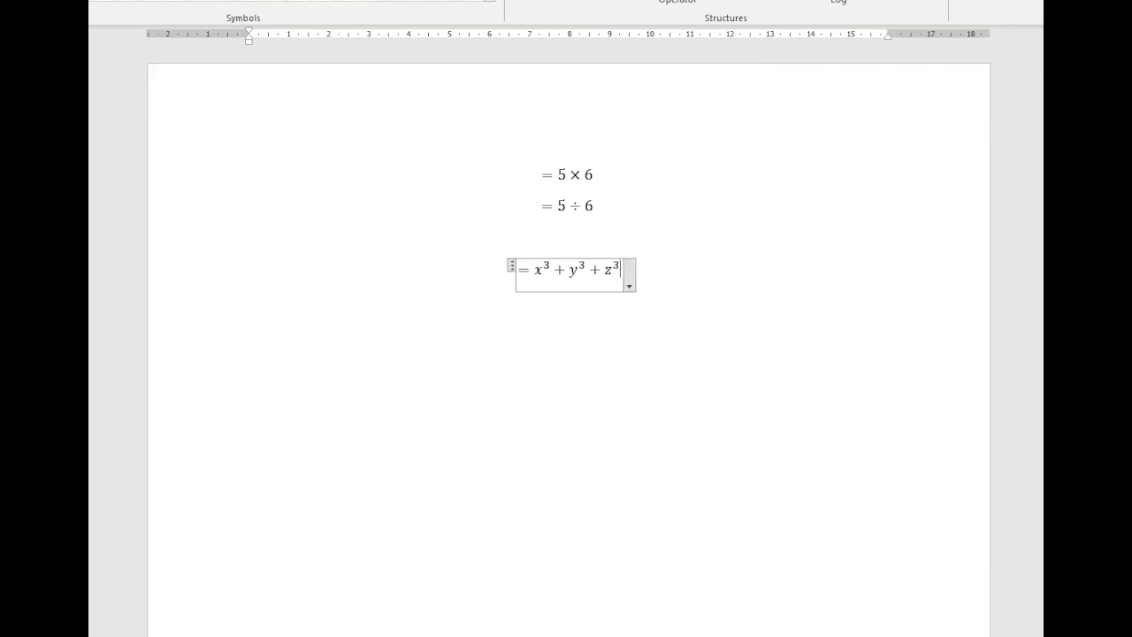
type("=k")
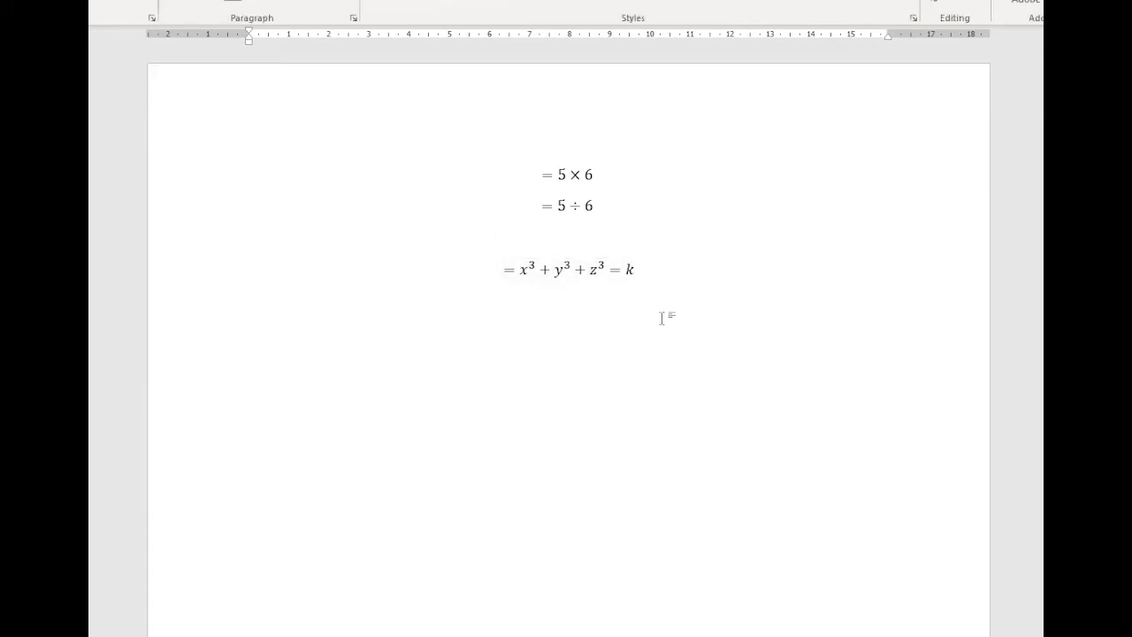
left_click(575, 270)
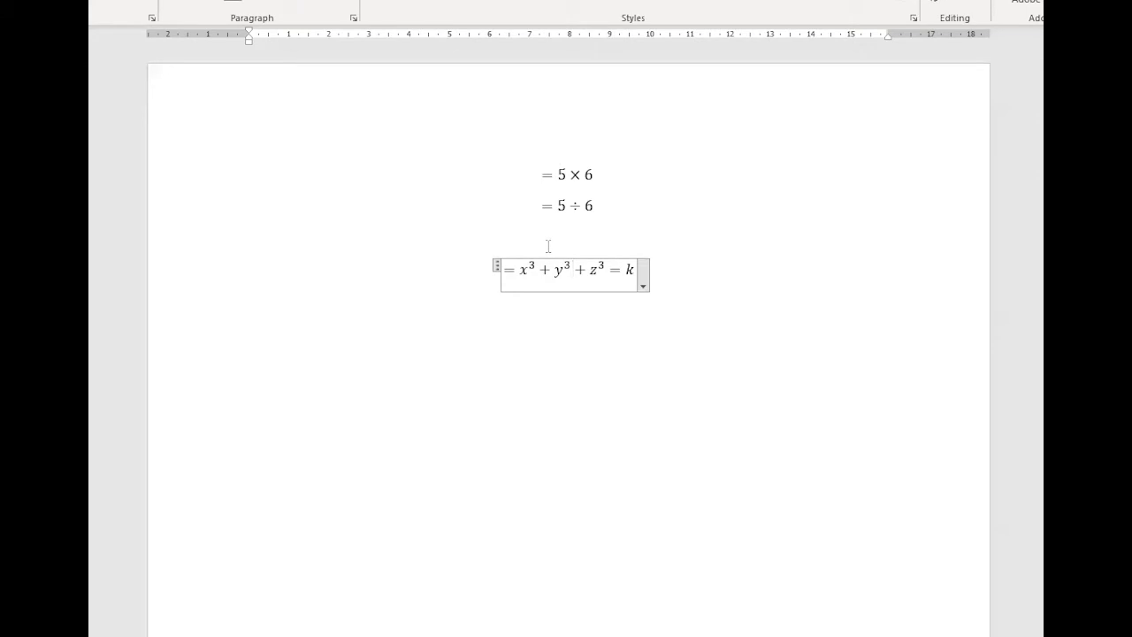
left_click(682, 278)
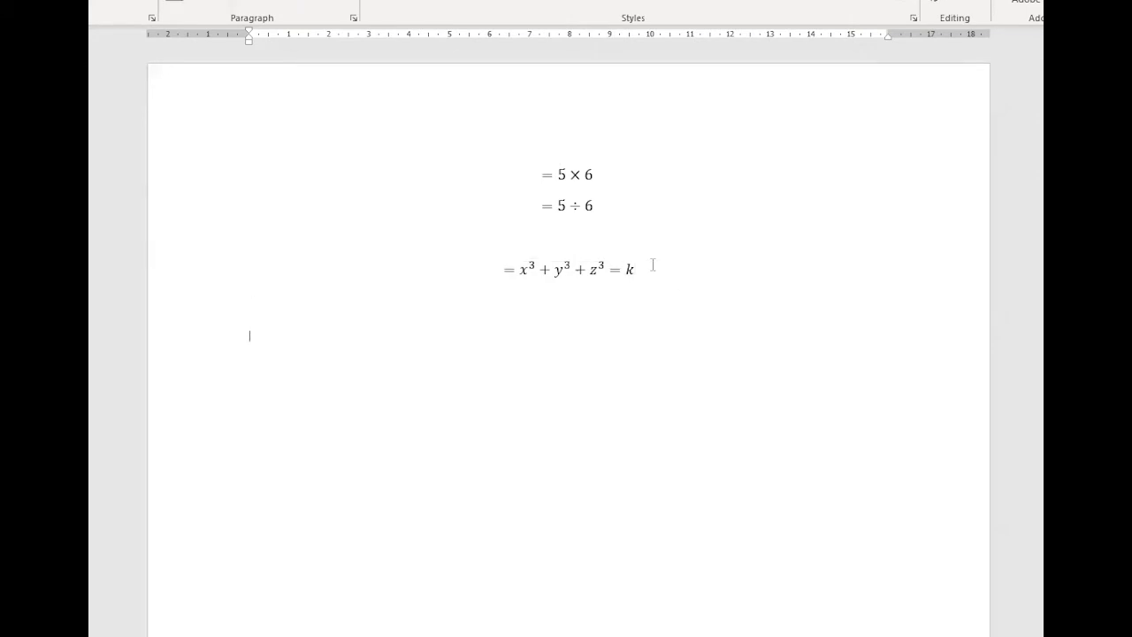
- Insert an empty equation placeholder below the sum of three cubes equation
key("alt+equal")
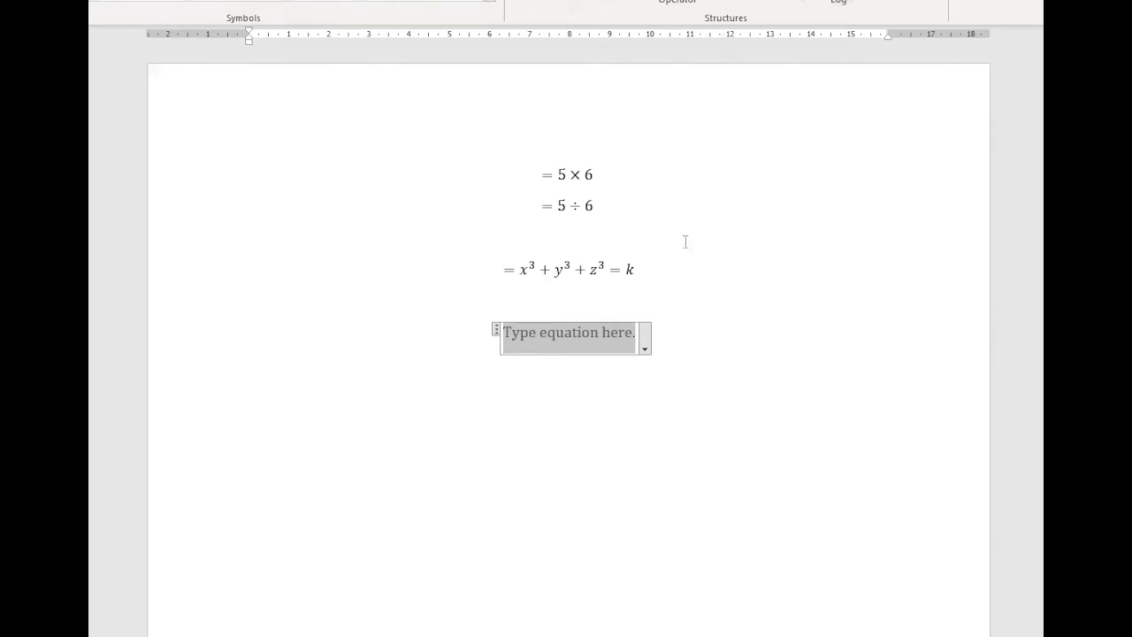
left_click(683, 347)
left_click(600, 338)
left_click(672, 336)
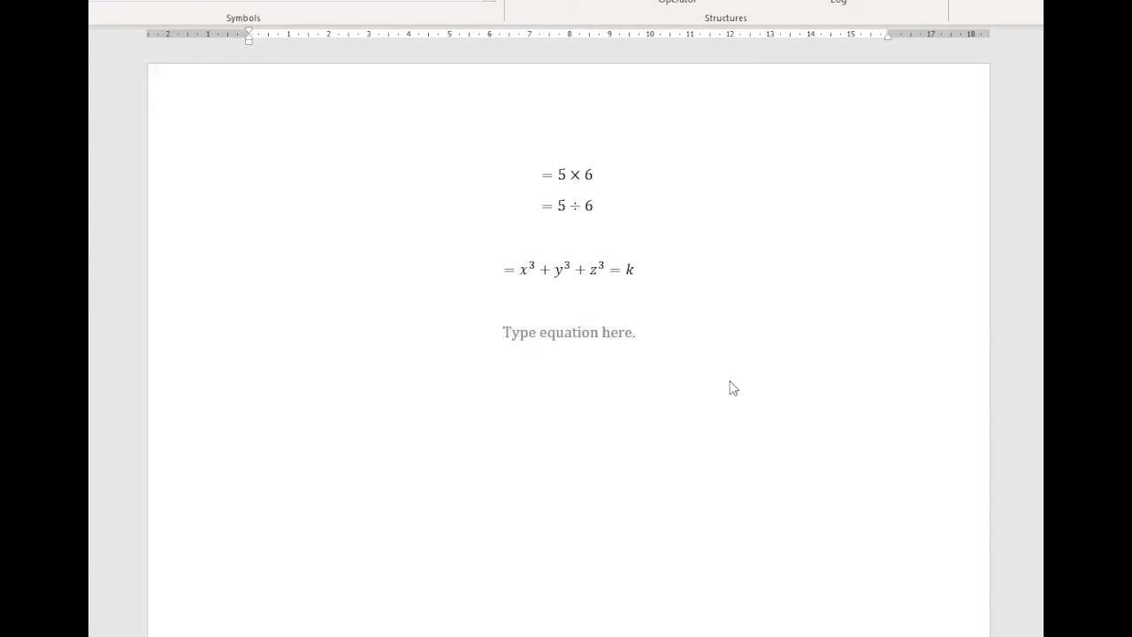
left_click(584, 339)
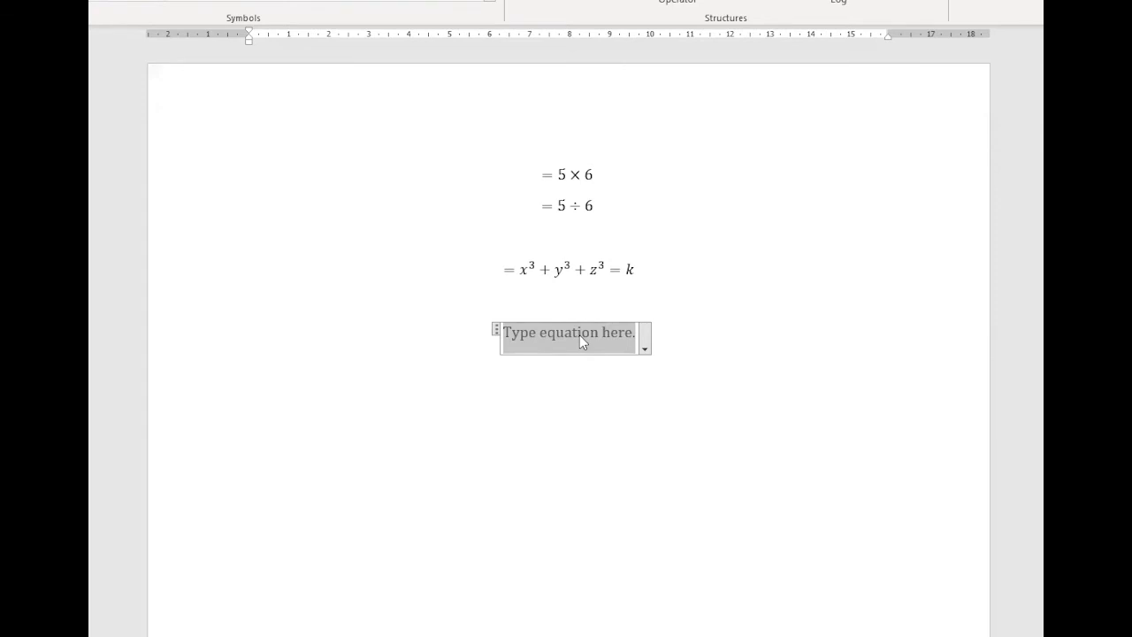
- Paste the NPV formula picture above the empty equation placeholder and shrink it to about a third of its width, then select the placeholder
left_click(528, 301)
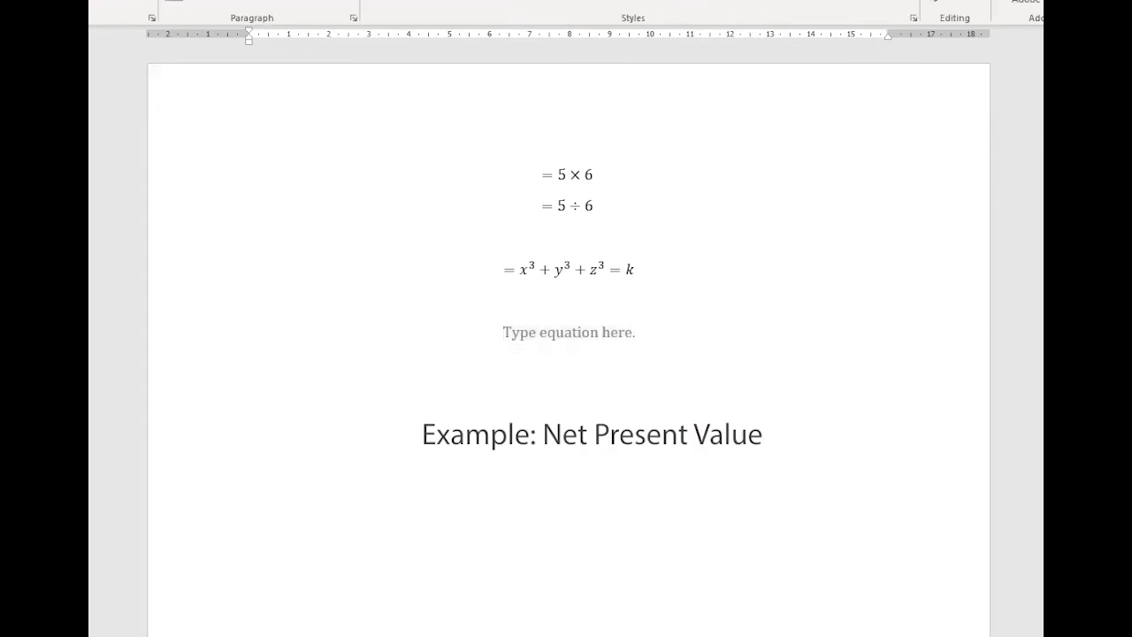
key("ctrl+v")
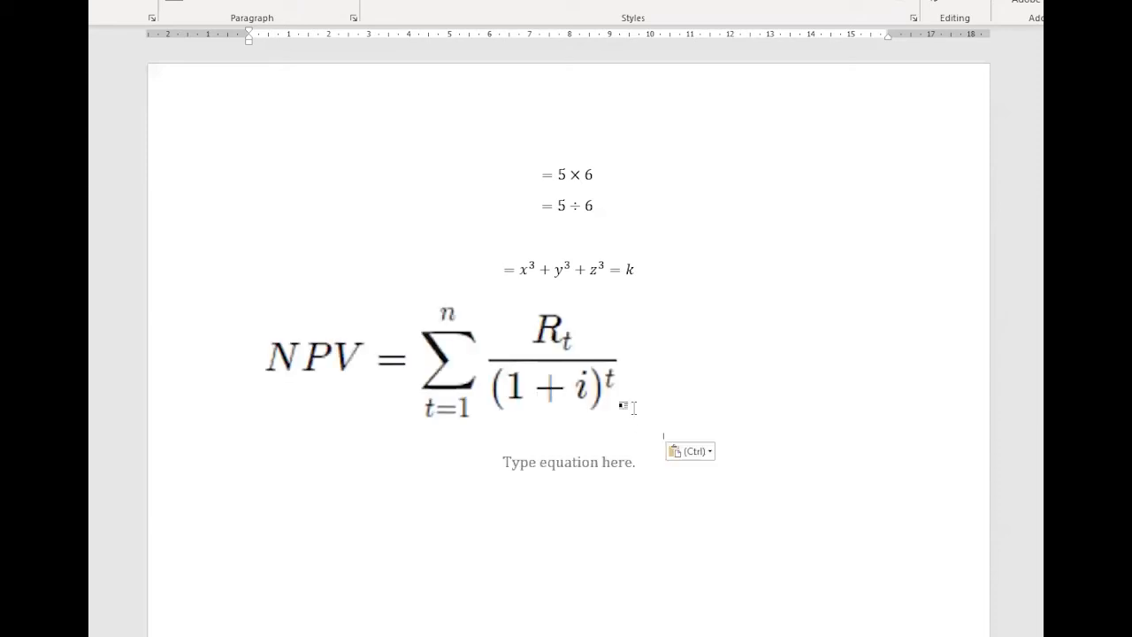
left_click(662, 437)
left_click_drag(662, 437, 438, 357)
left_click(633, 396)
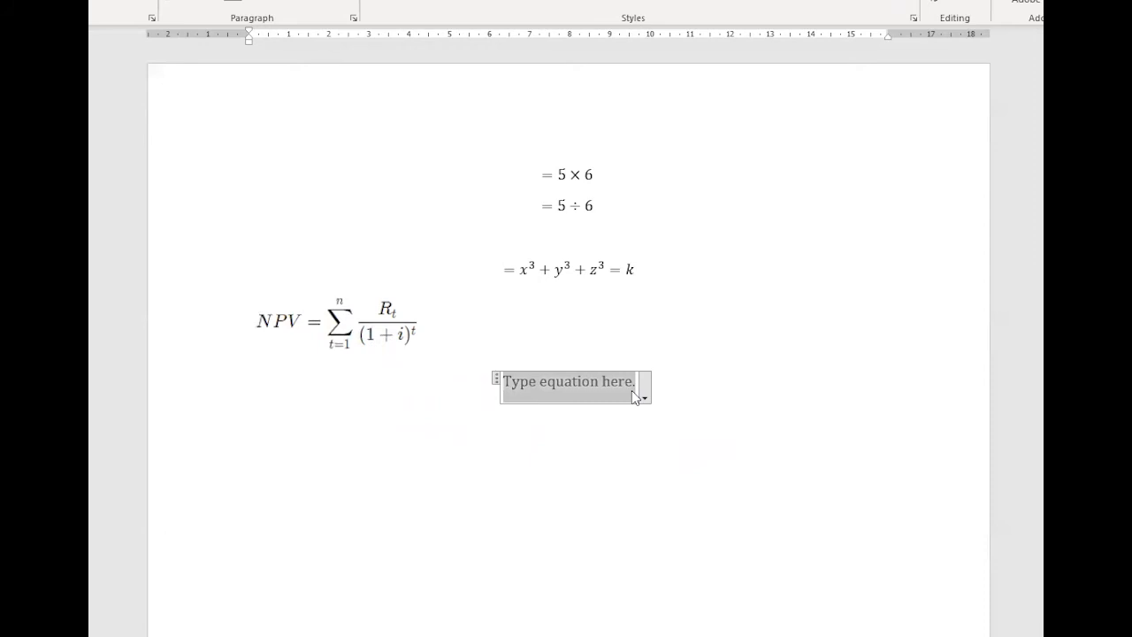